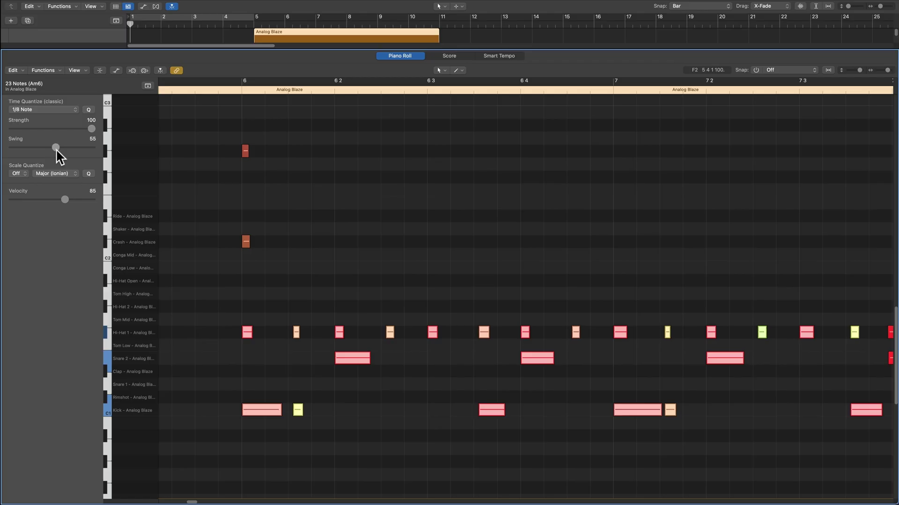
Step: Raise the drum pattern's Swing slider from 55 to 77
mouse_move(57, 149)
left_mouse_down()
mouse_move(73, 148)
mouse_move(57, 148)
left_mouse_up()
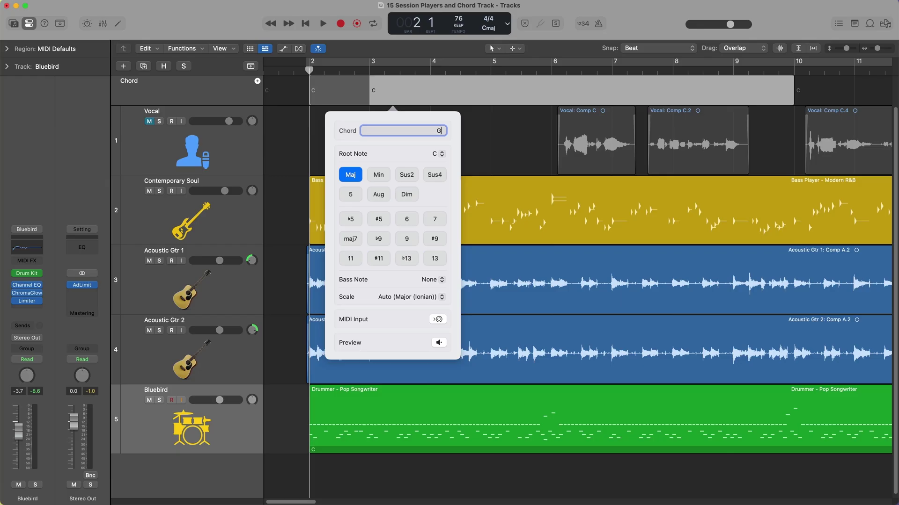
Step: Enter chords G, Am and E at bars 3, 4 and 5 on the Chord track
key("Tab")
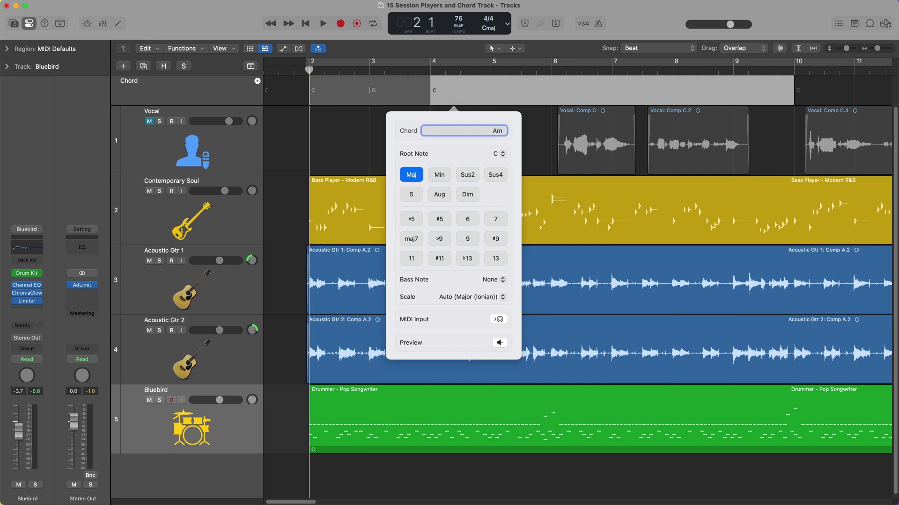
key("Tab")
type("E")
key("Tab")
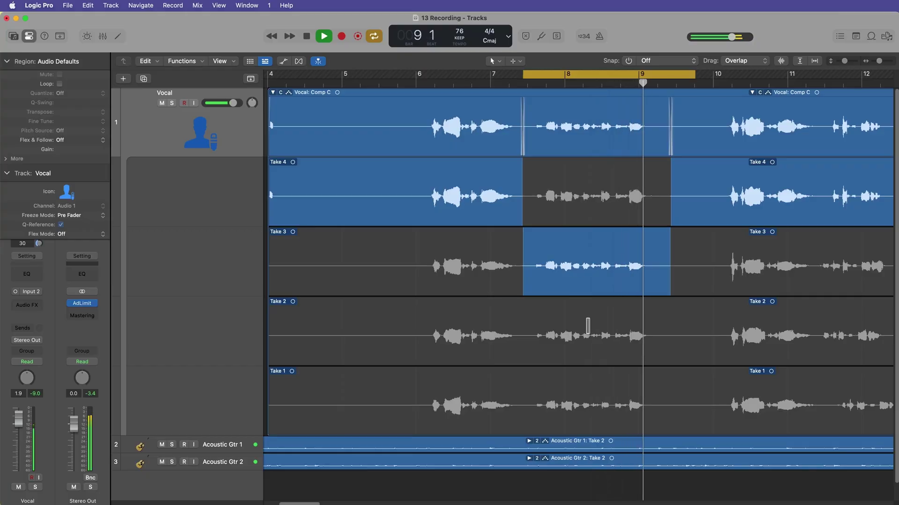
Step: Comp bars 7.5–9 to Take 2 and insert a new Chorus section at bar 41
left_click(588, 326)
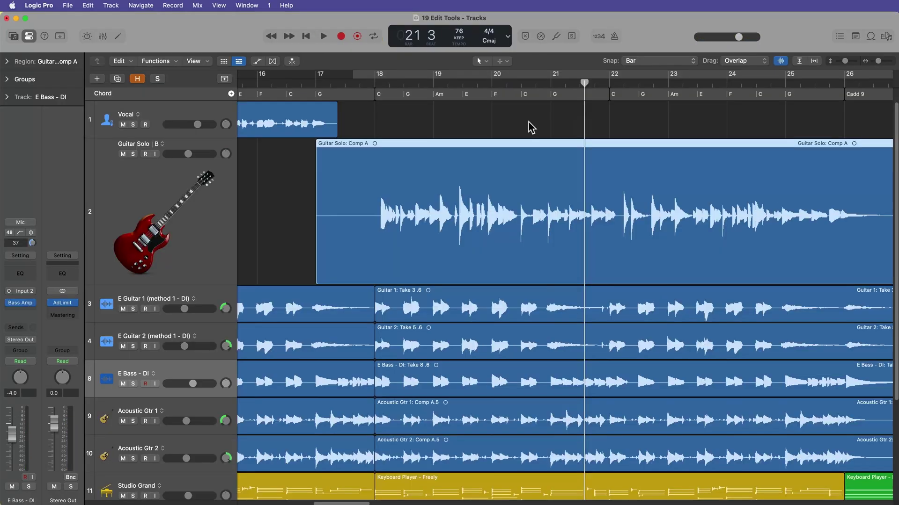
key("t")
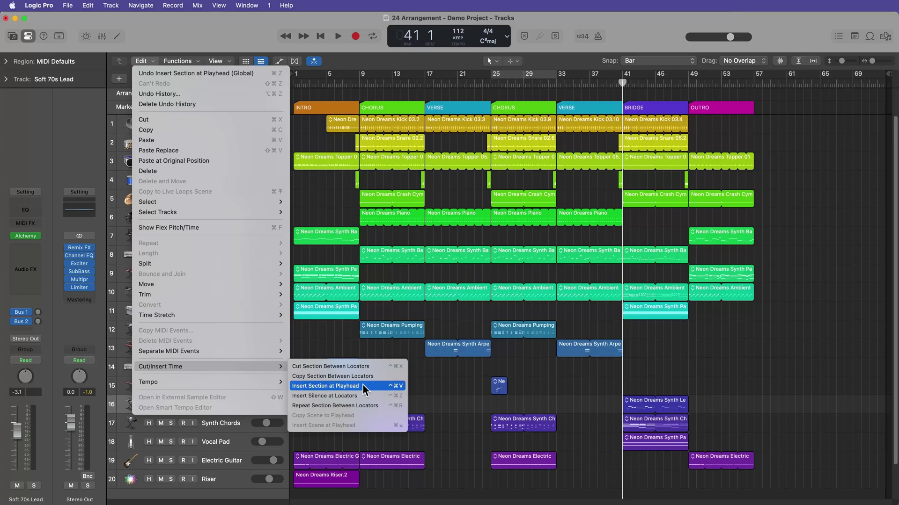
left_click(364, 390)
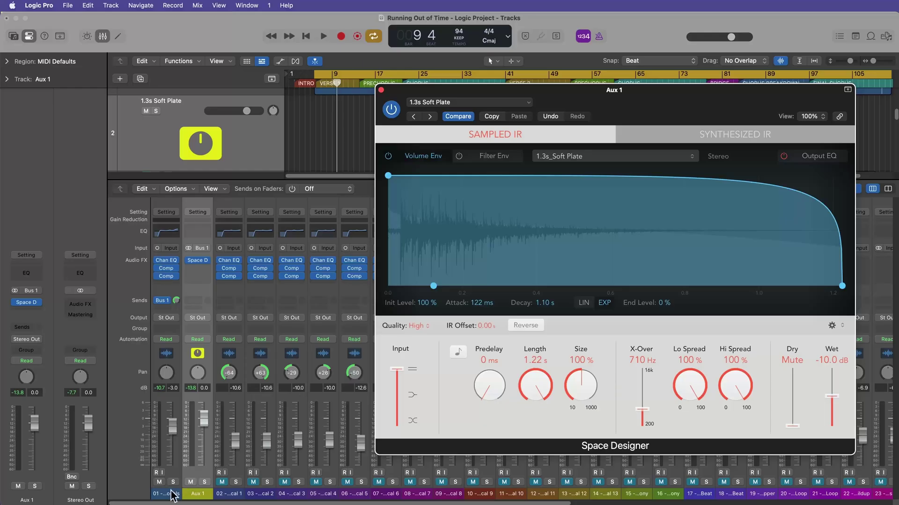
Step: Select the 01 - Lead Vocals channel and scrub the playhead through bars 43–55
left_click(172, 496)
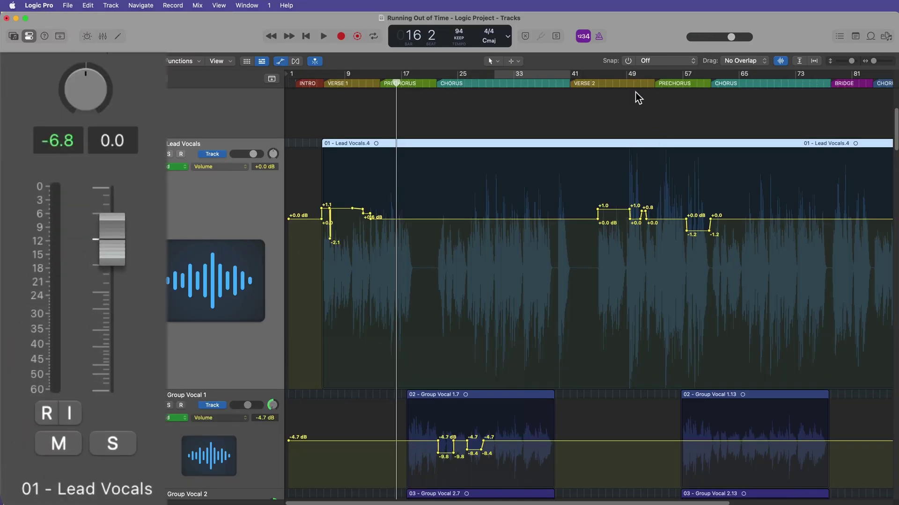
left_click_drag(600, 84, 674, 84)
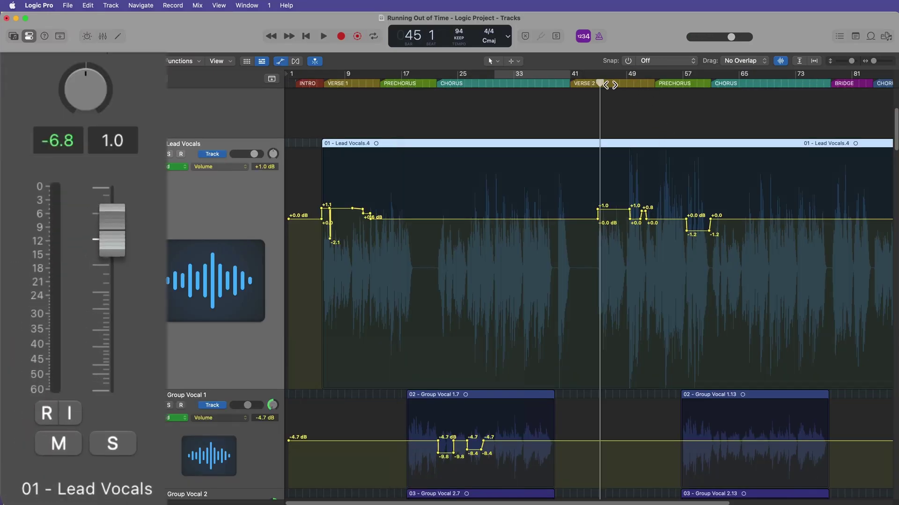
mouse_move(746, 81)
left_mouse_down()
mouse_move(590, 82)
mouse_move(644, 82)
left_mouse_up()
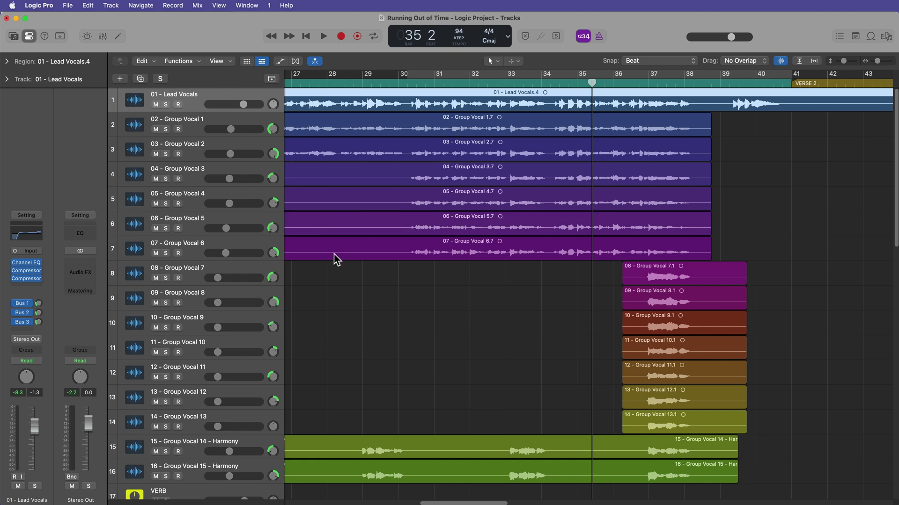
scroll(394, 303, "down", 10)
scroll(394, 302, "down", 5)
scroll(394, 303, "up", 15)
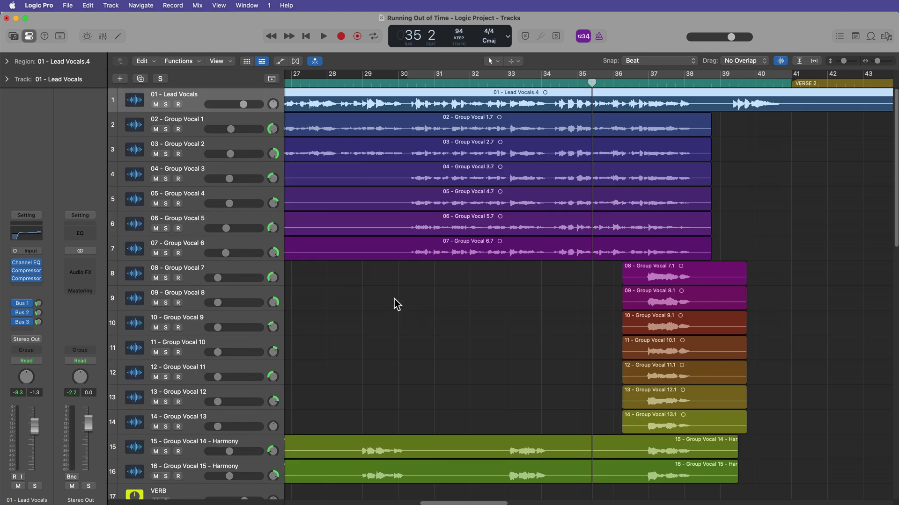